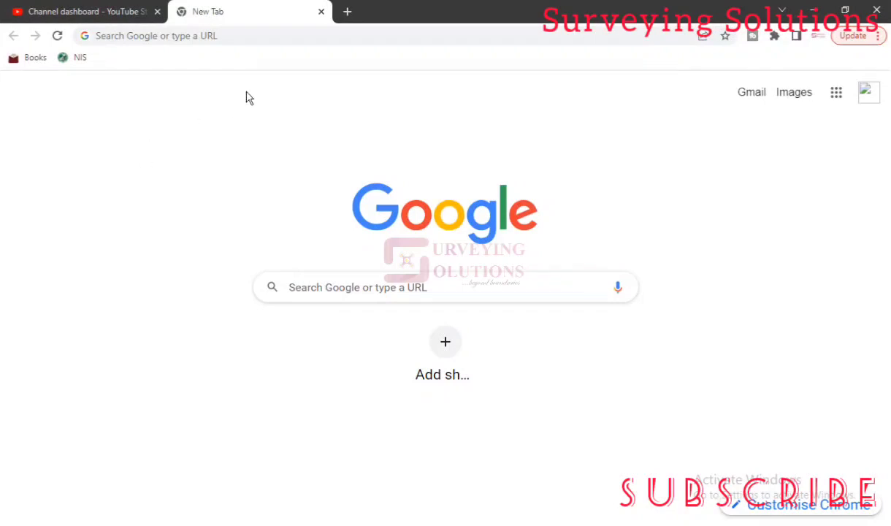
# Run a Google search for 'geofabrik' from the browser address bar.
pyautogui.click(185, 38)
pyautogui.write('geofa')
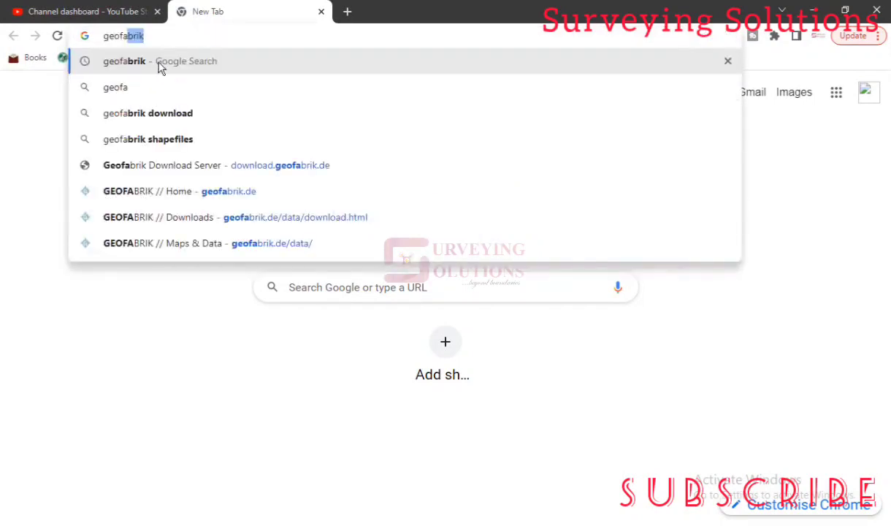
pyautogui.click(161, 64)
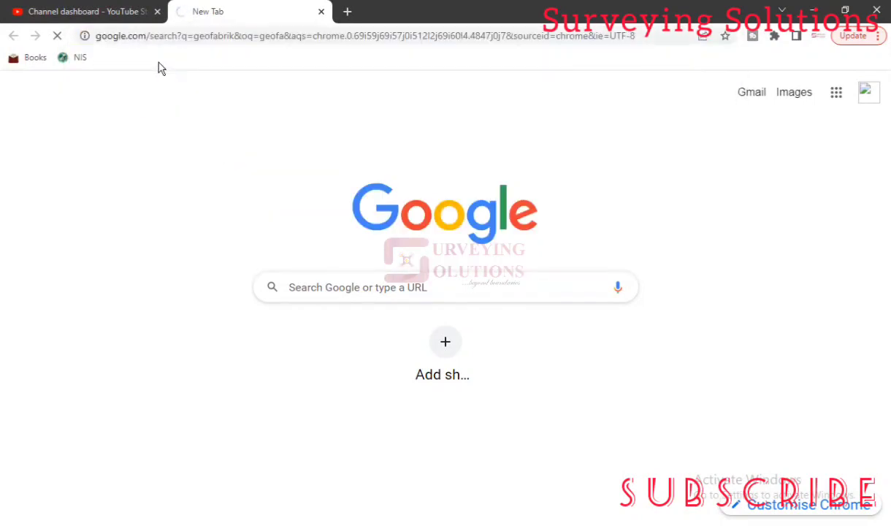
# Open the GEOFABRIK // Home result and look over the geofabrik.de homepage.
pyautogui.click(157, 232)
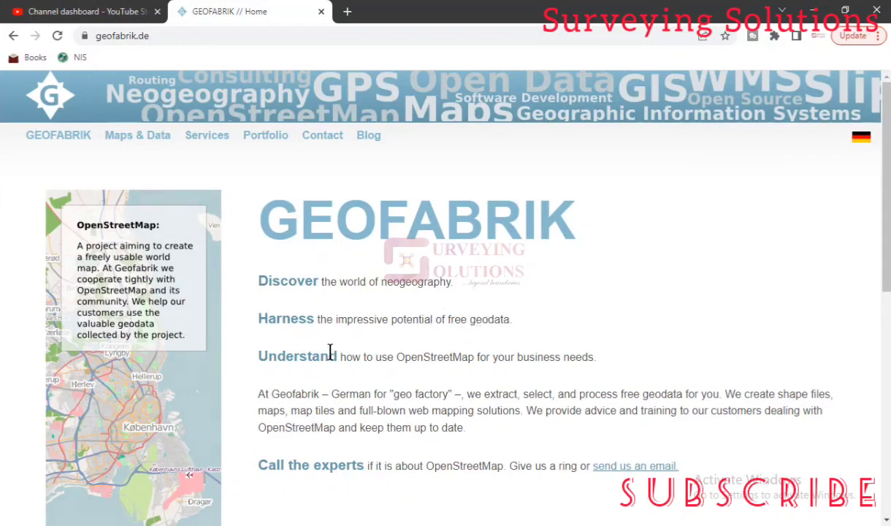
pyautogui.scroll(-3, 446, 349)
pyautogui.scroll(1, 447, 347)
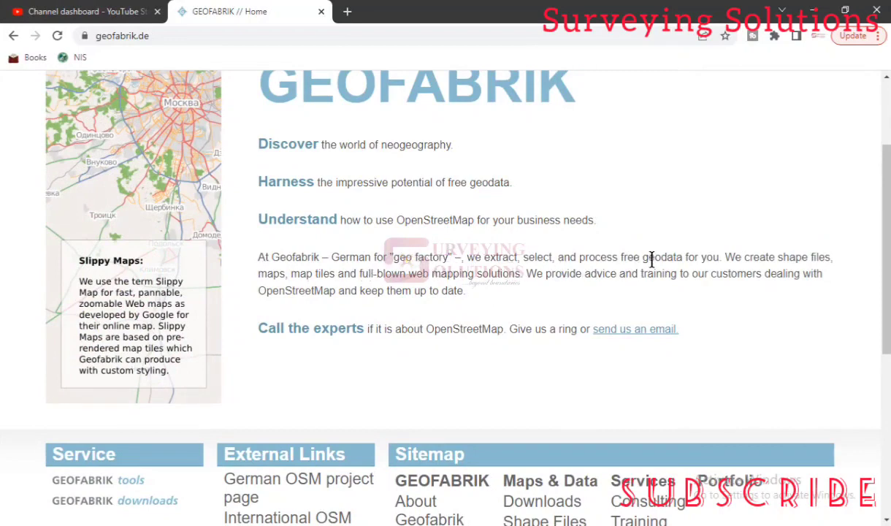
pyautogui.scroll(2, 349, 256)
pyautogui.scroll(-7, 482, 354)
pyautogui.scroll(5, 464, 343)
pyautogui.scroll(1, 465, 349)
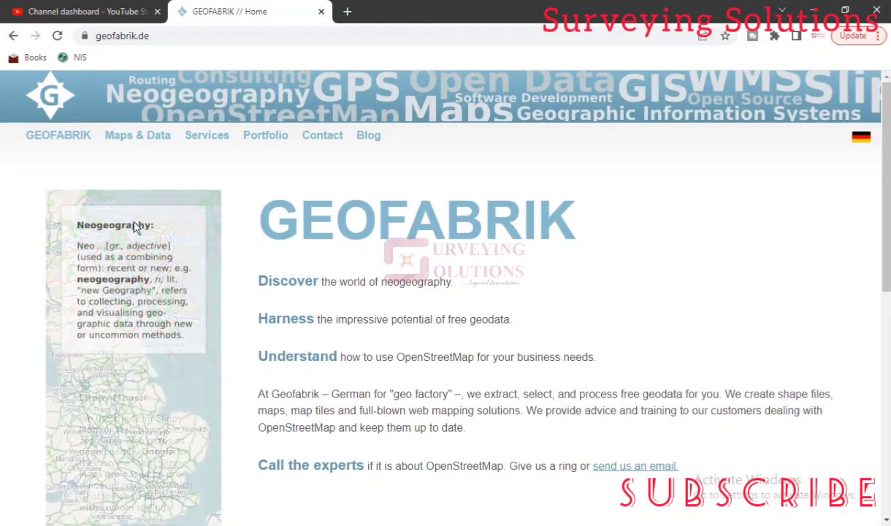
# Go to Maps & Data and look over its Downloads, Shape files and Geocoding sections.
pyautogui.click(138, 144)
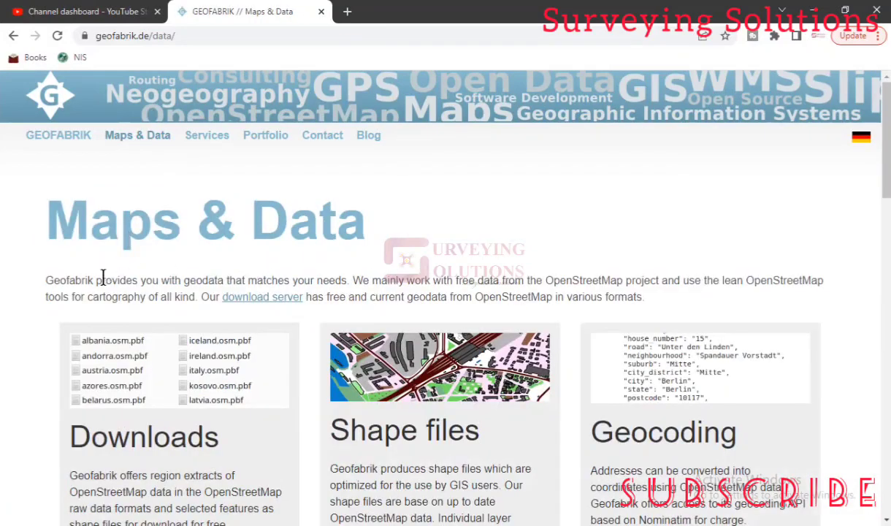
pyautogui.scroll(-2, 184, 351)
pyautogui.scroll(-1, 186, 366)
pyautogui.scroll(-3, 704, 283)
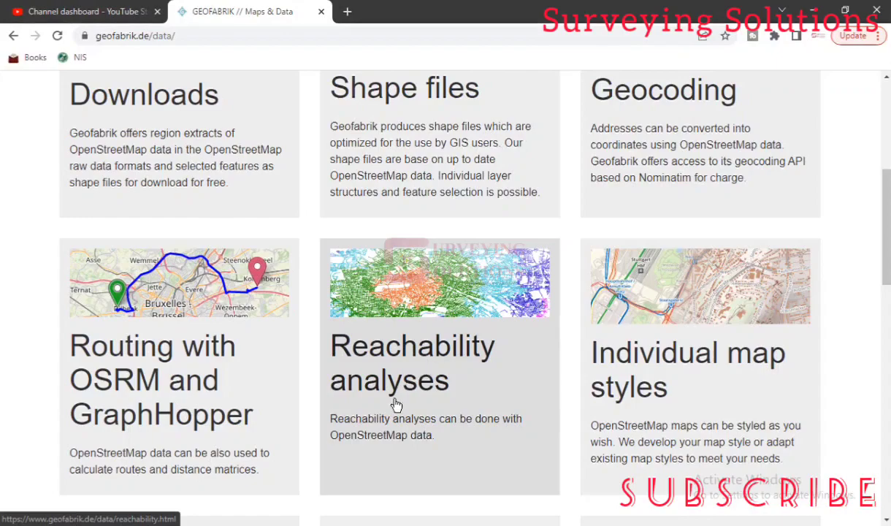
pyautogui.scroll(-5, 427, 332)
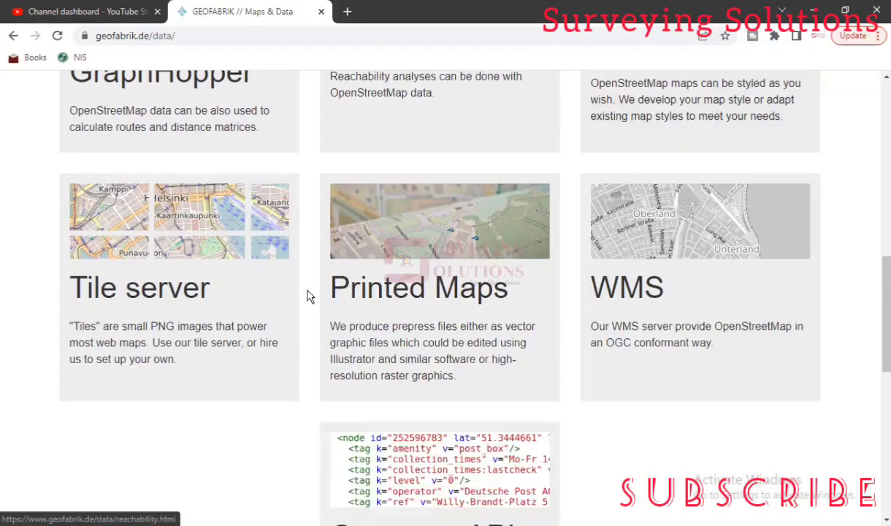
pyautogui.scroll(8, 309, 297)
pyautogui.scroll(1, 308, 307)
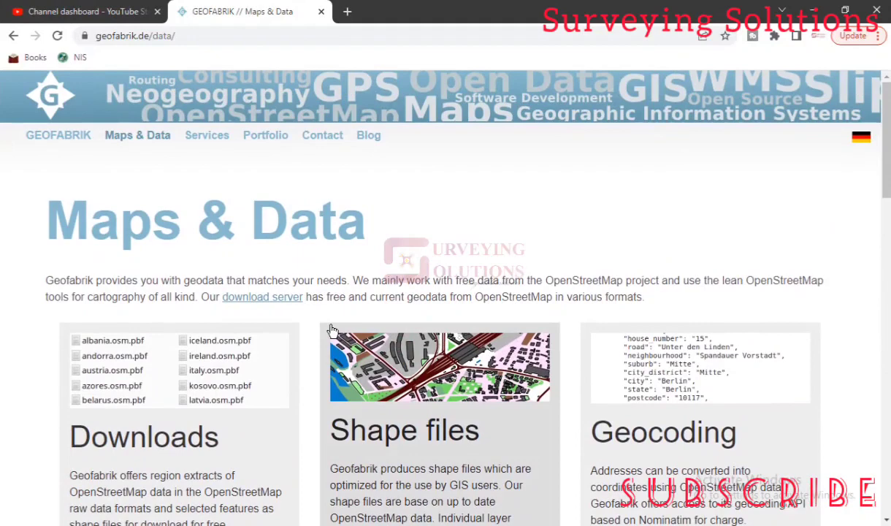
# Bring up the context menu for the 'download server' link.
pyautogui.rightClick(269, 305)
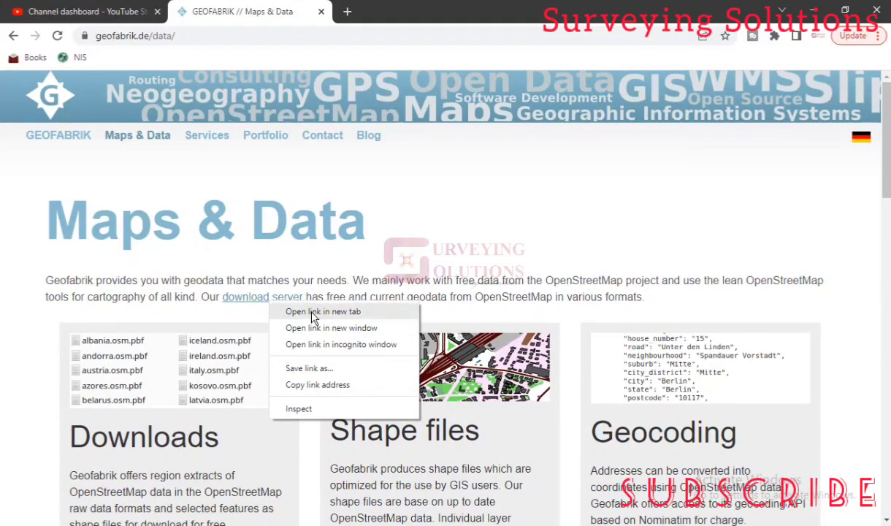
pyautogui.click(230, 314)
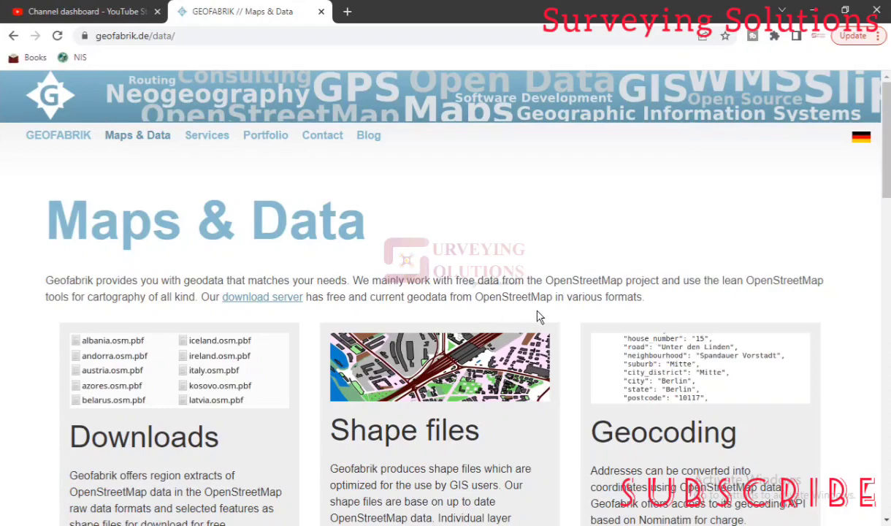
pyautogui.rightClick(282, 306)
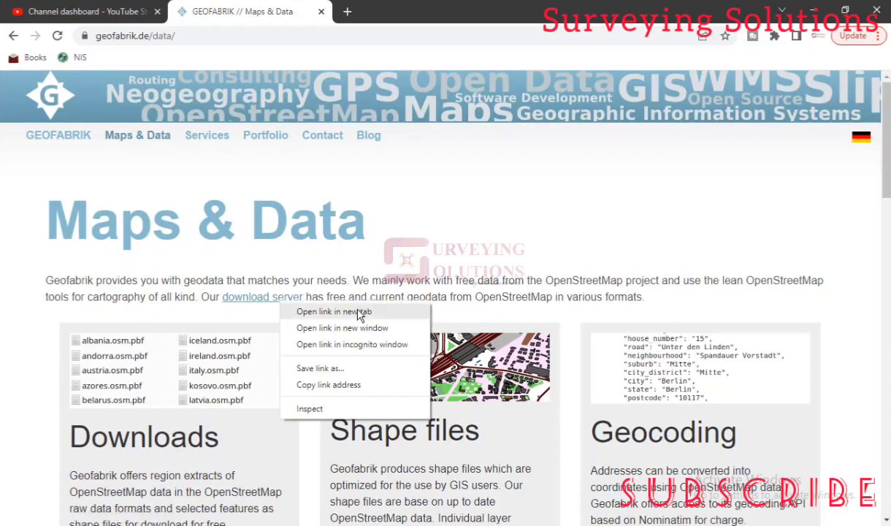
# Open the 'download server' link in a new tab and review the geofabrik.de/data/download.html page.
pyautogui.click(295, 311)
pyautogui.hotkey('ctrl', 'Tab')
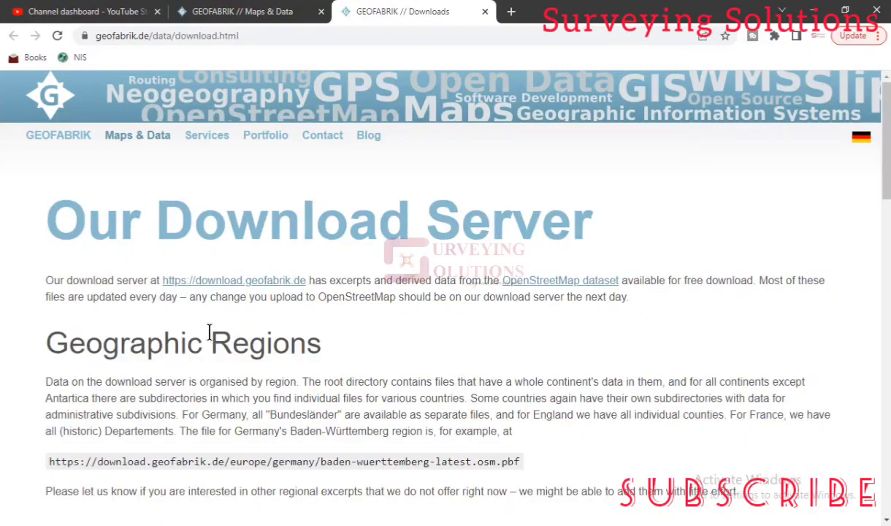
pyautogui.scroll(-3, 211, 332)
pyautogui.scroll(1, 218, 213)
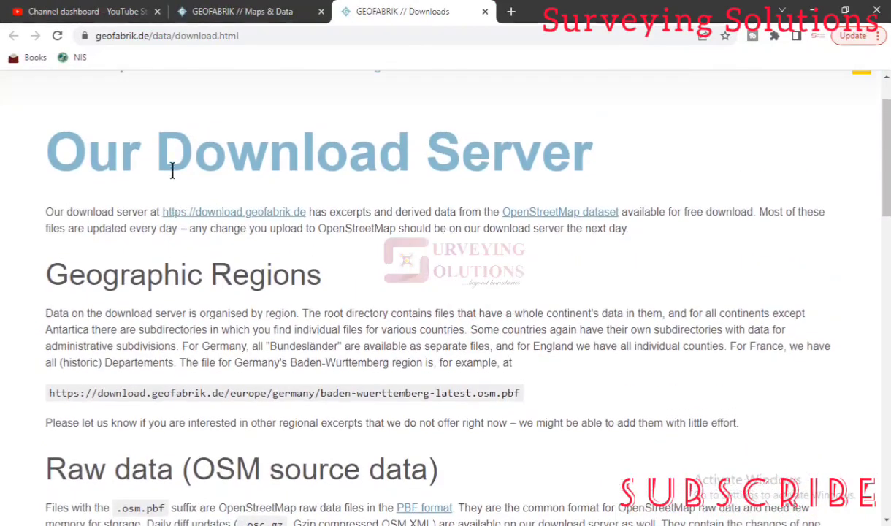
pyautogui.scroll(-10, 164, 288)
pyautogui.scroll(-8, 159, 305)
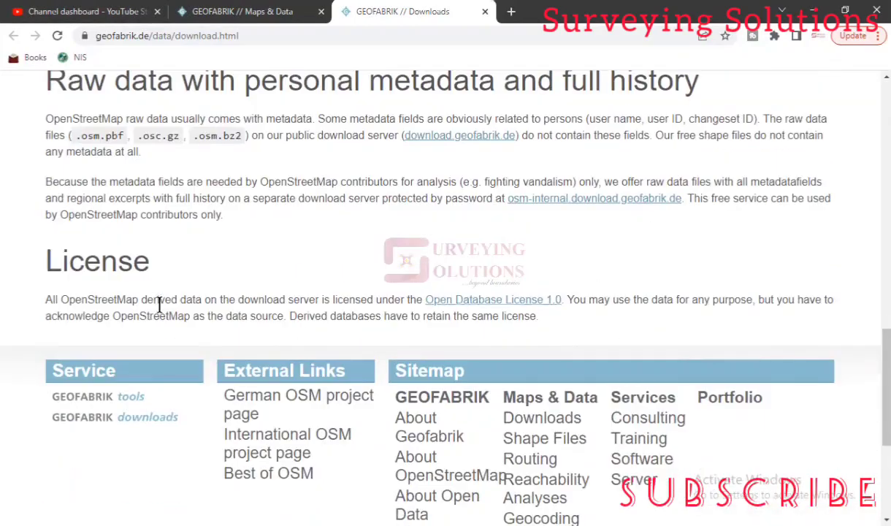
pyautogui.scroll(15, 162, 312)
pyautogui.scroll(4, 161, 307)
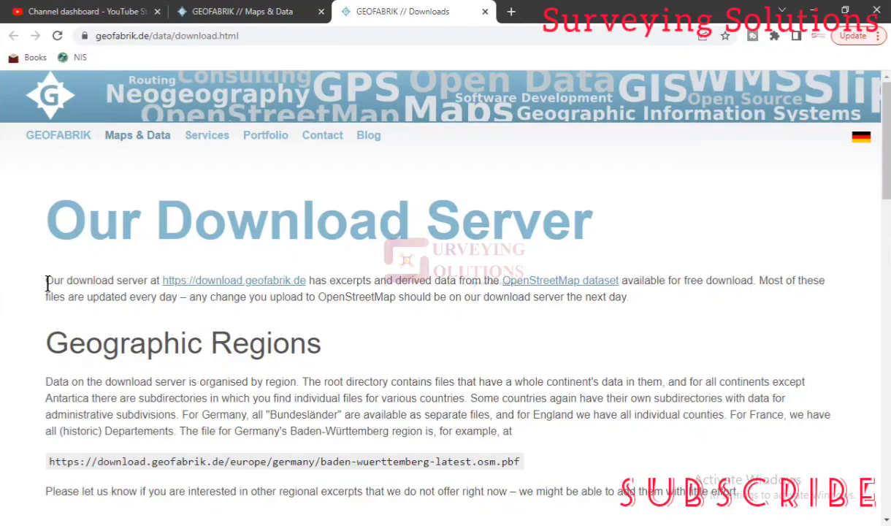
# Open the download.geofabrik.de data extracts server and review its region list.
pyautogui.click(249, 284)
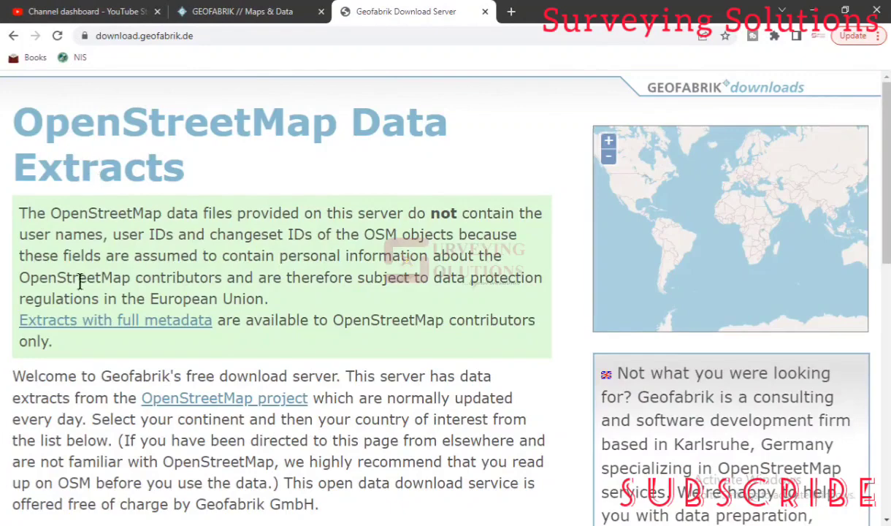
pyautogui.scroll(-5, 210, 260)
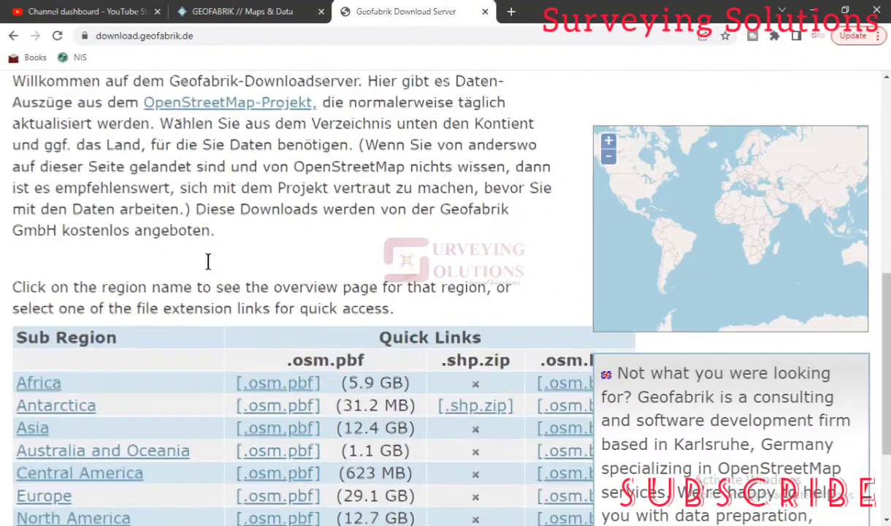
pyautogui.scroll(-2, 208, 260)
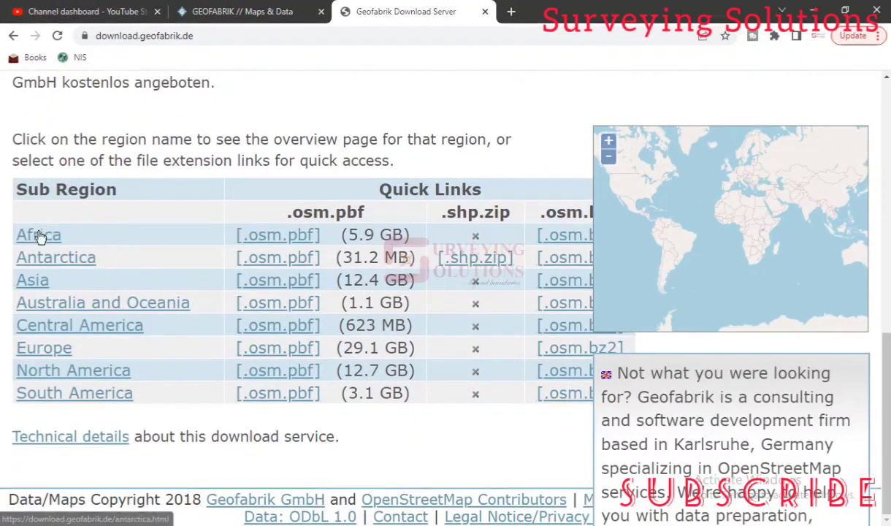
pyautogui.scroll(1, 73, 197)
pyautogui.scroll(6, 96, 197)
pyautogui.scroll(-5, 66, 292)
pyautogui.scroll(-2, 45, 330)
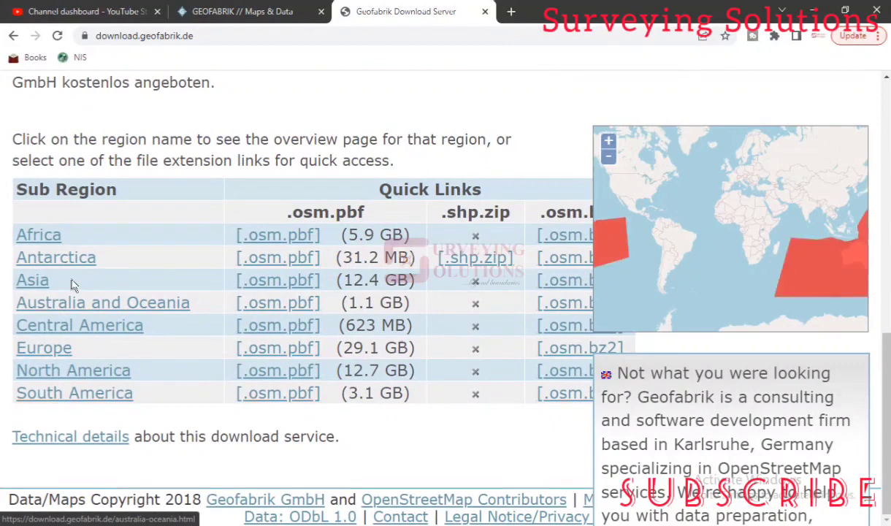
# Open the Africa downloads page and bring the Nigeria row into view in Sub Regions.
pyautogui.click(47, 238)
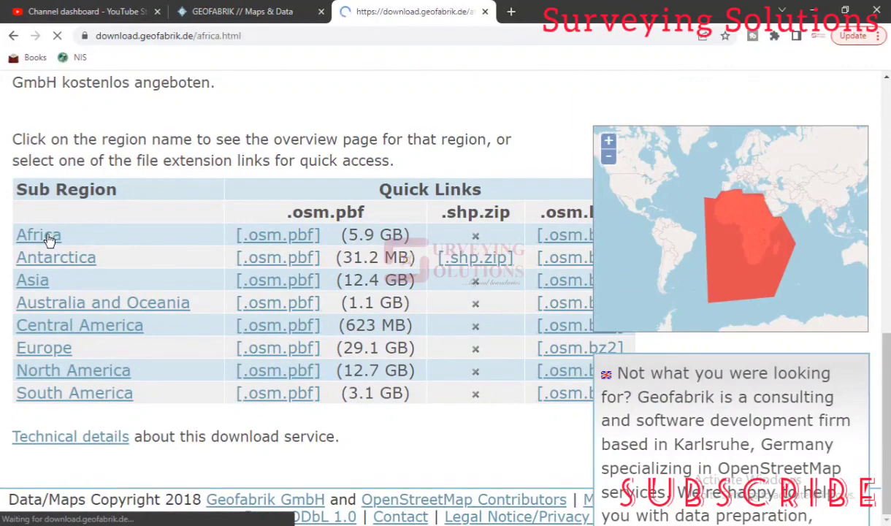
pyautogui.scroll(-3, 169, 260)
pyautogui.scroll(-5, 168, 262)
pyautogui.scroll(-2, 171, 263)
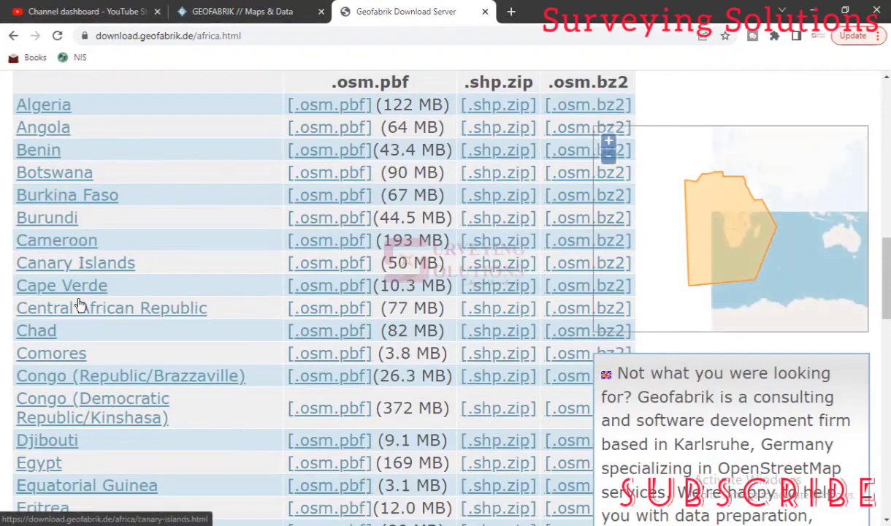
pyautogui.scroll(-5, 79, 335)
pyautogui.scroll(-8, 80, 336)
pyautogui.scroll(11, 79, 348)
pyautogui.scroll(6, 79, 348)
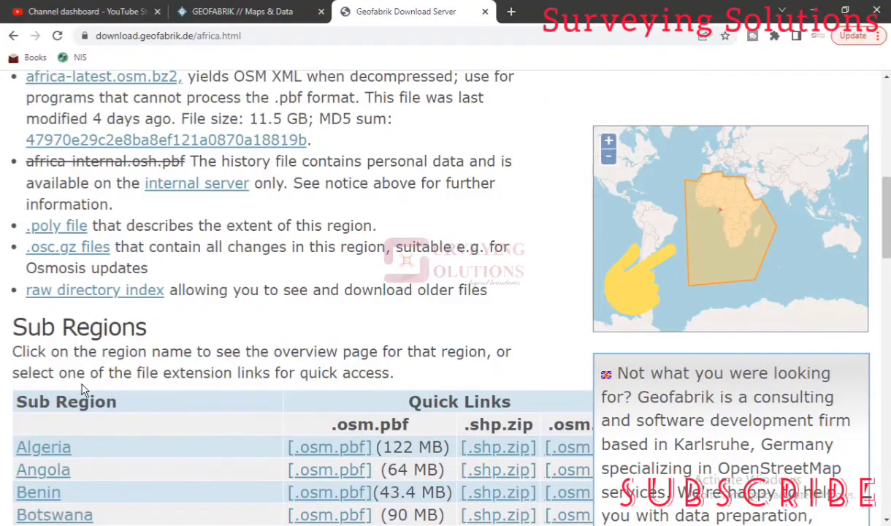
pyautogui.scroll(-5, 85, 389)
pyautogui.scroll(9, 84, 391)
pyautogui.scroll(-15, 84, 390)
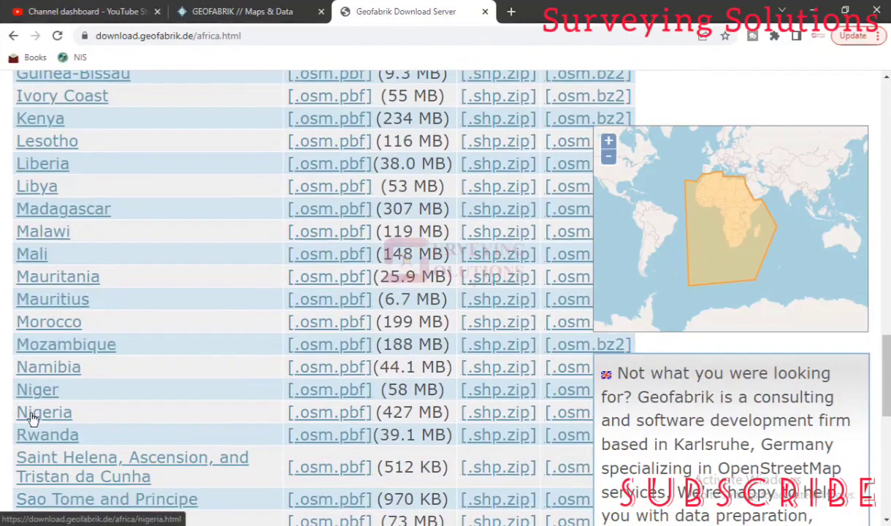
# From the Nigeria page's Commonly Used Formats, download nigeria-latest-free.shp.zip.
pyautogui.click(44, 413)
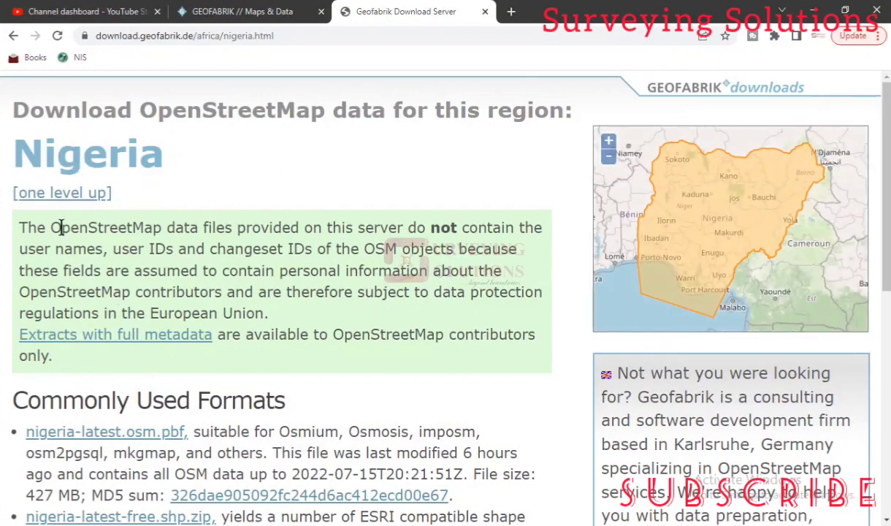
pyautogui.scroll(-2, 215, 219)
pyautogui.scroll(2, 83, 225)
pyautogui.scroll(-3, 144, 400)
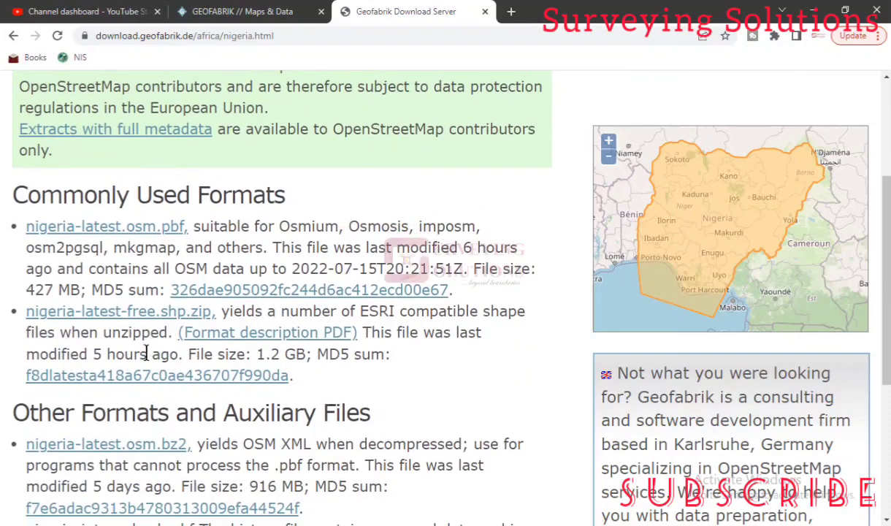
pyautogui.scroll(-4, 149, 366)
pyautogui.scroll(7, 169, 267)
pyautogui.scroll(-2, 170, 267)
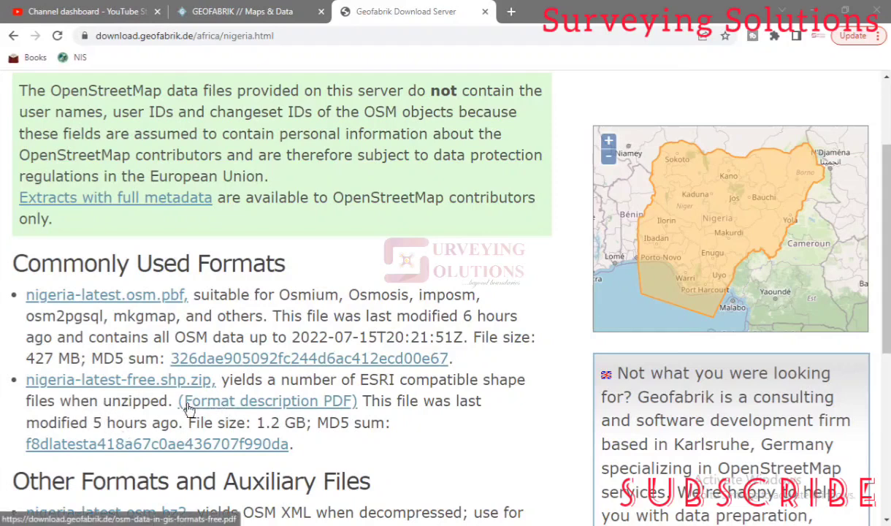
pyautogui.click(128, 381)
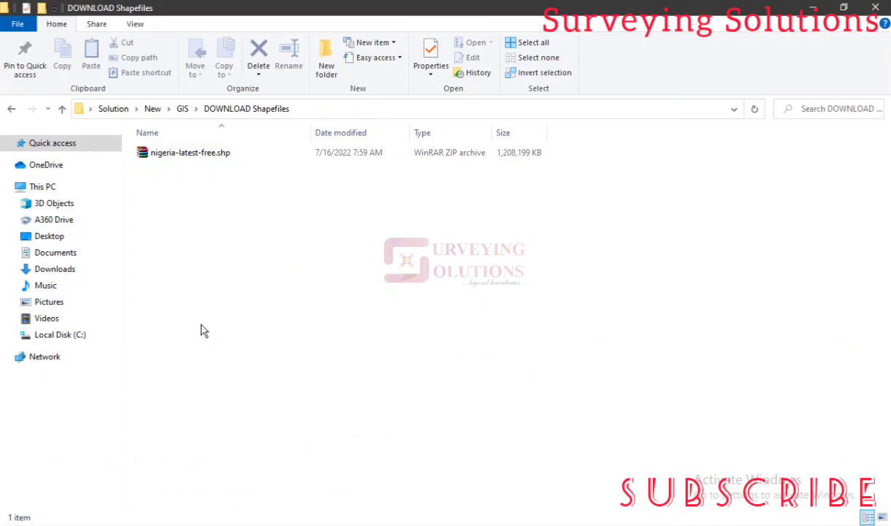
# Extract nigeria-latest-free.shp into DOWNLOAD Shapefiles, producing gis_osm_* shapefiles and a README.
pyautogui.click(205, 159)
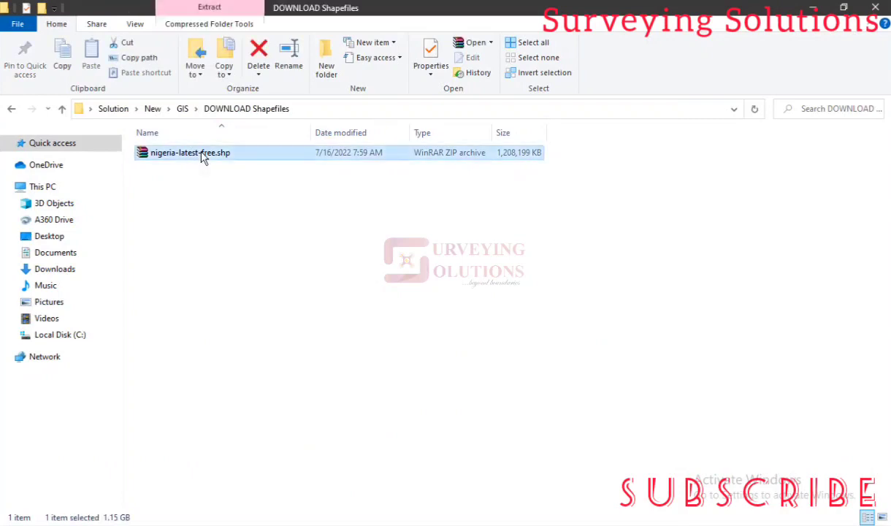
pyautogui.doubleClick(201, 152)
pyautogui.rightClick(201, 153)
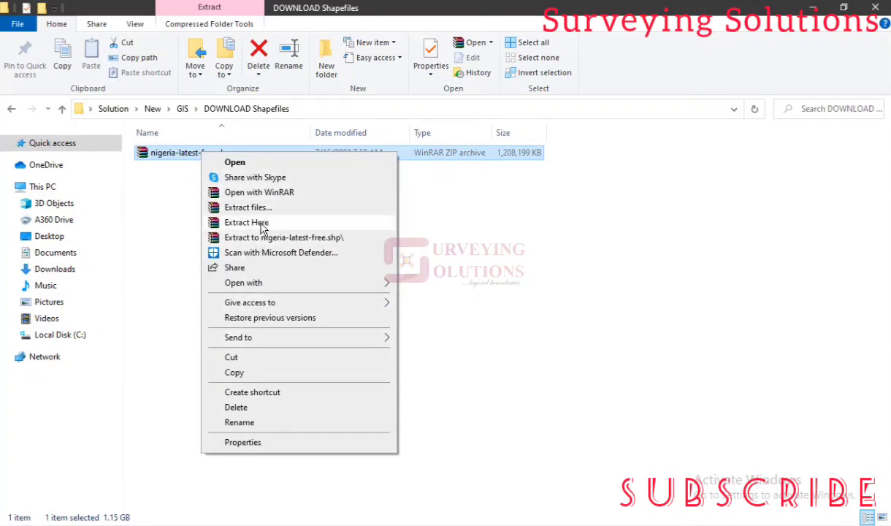
pyautogui.click(260, 225)
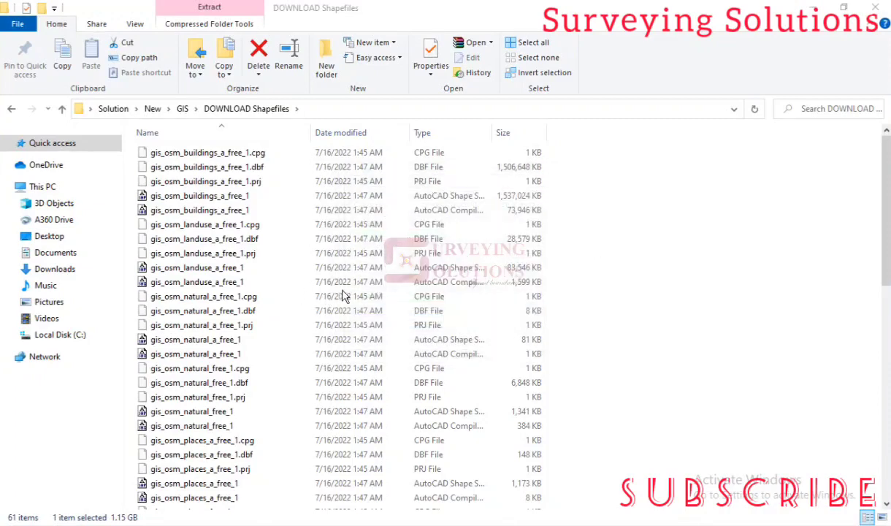
pyautogui.scroll(-5, 502, 307)
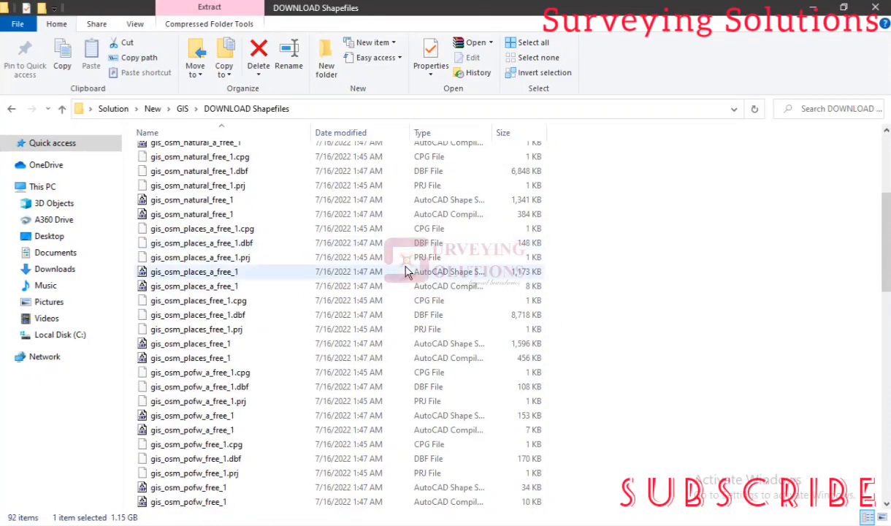
pyautogui.scroll(5, 409, 274)
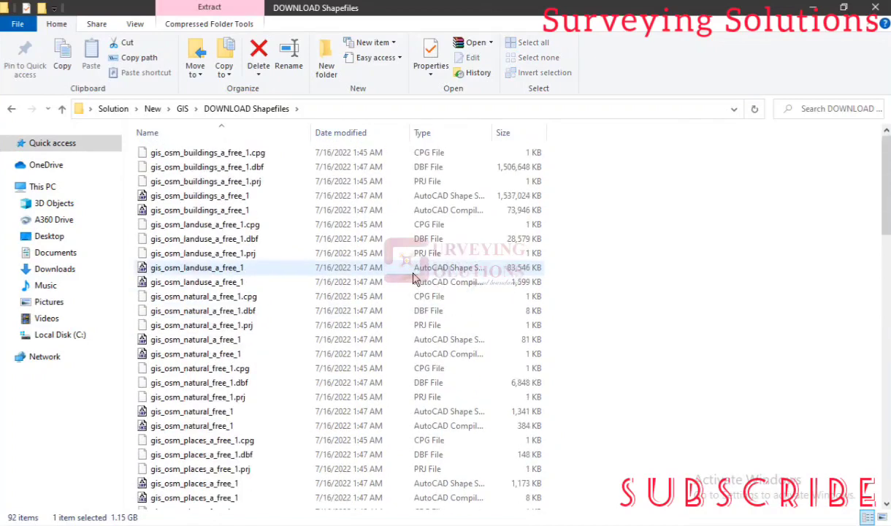
pyautogui.scroll(-12, 414, 278)
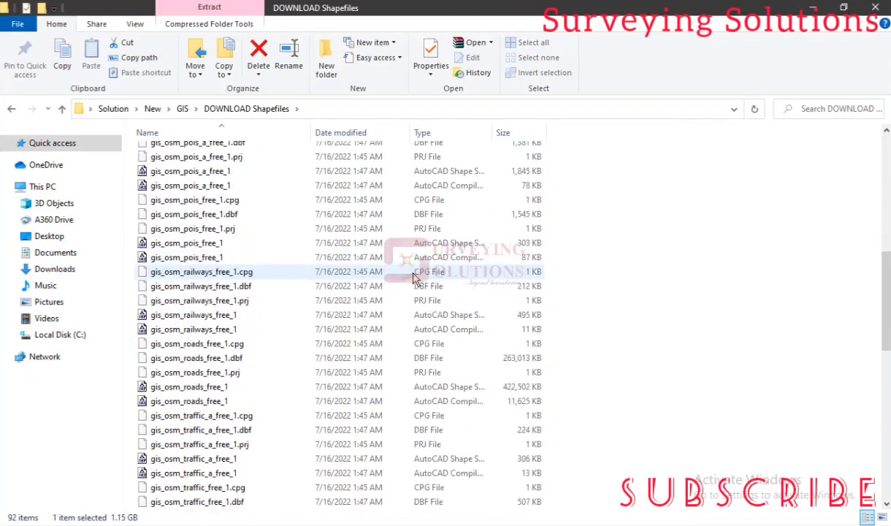
pyautogui.scroll(-7, 414, 278)
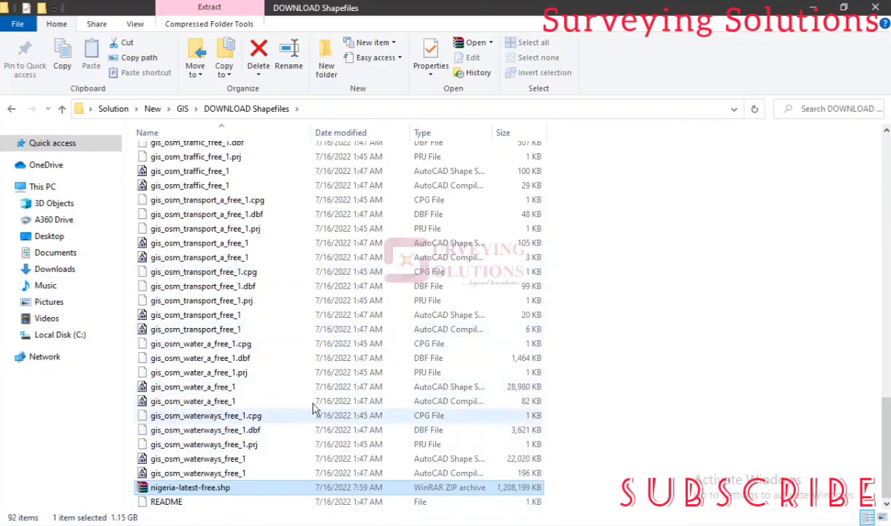
pyautogui.doubleClick(181, 504)
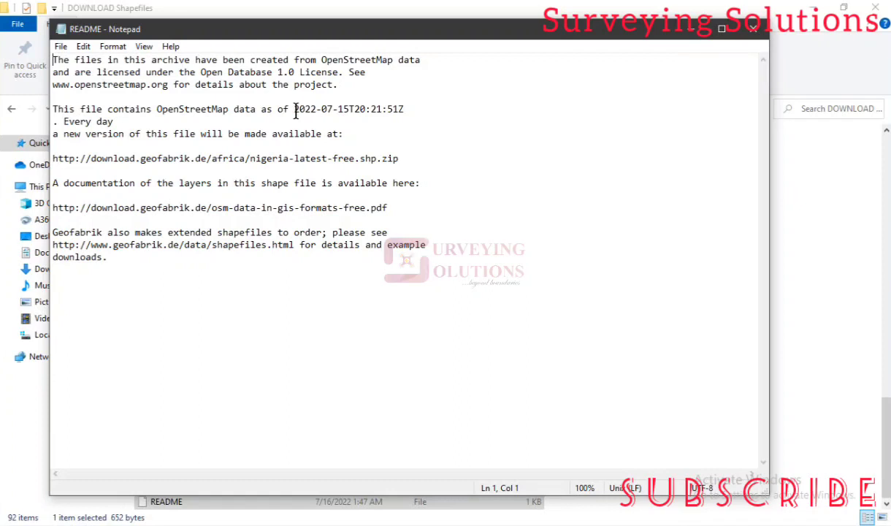
pyautogui.moveTo(293, 111); pyautogui.dragTo(344, 110)
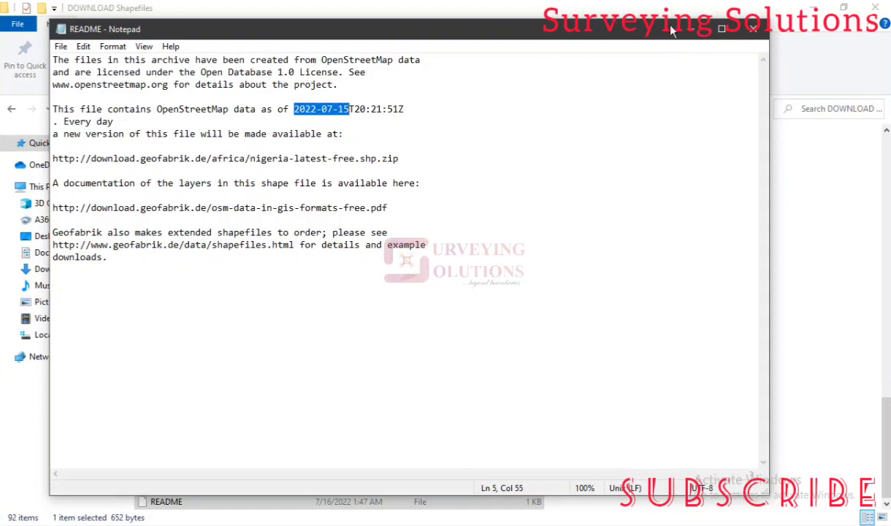
pyautogui.click(691, 28)
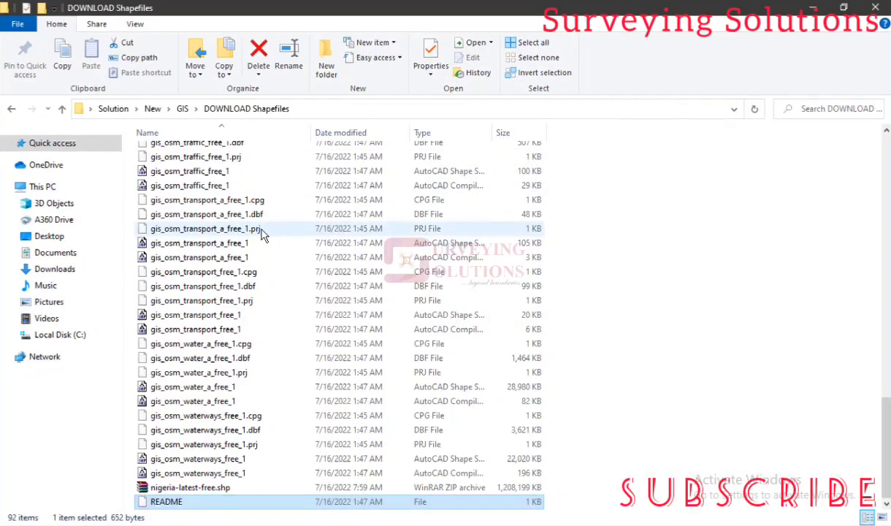
# Return to the top of the file list and switch to the QGIS Untitled Project.
pyautogui.scroll(20, 262, 234)
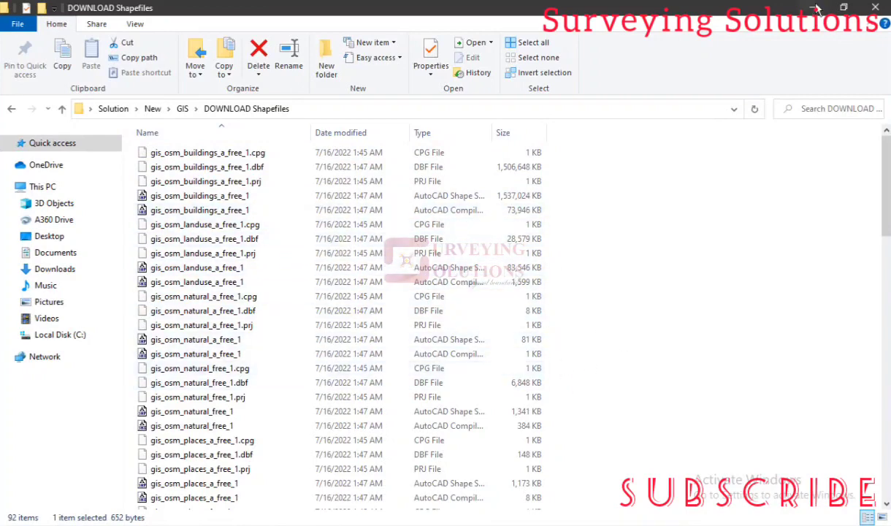
pyautogui.hotkey('alt', 'Tab')
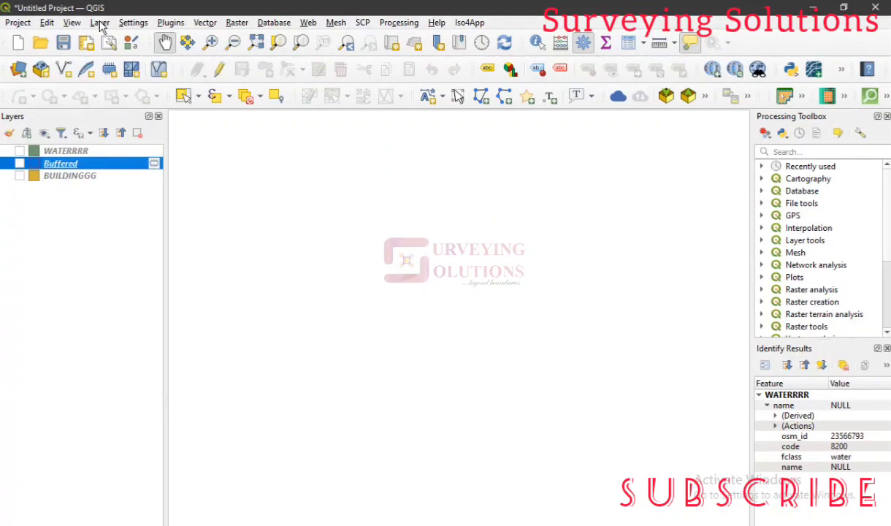
# Start adding a vector layer and browse to the gis_osm shapefiles in DOWNLOAD Shapefiles.
pyautogui.click(100, 24)
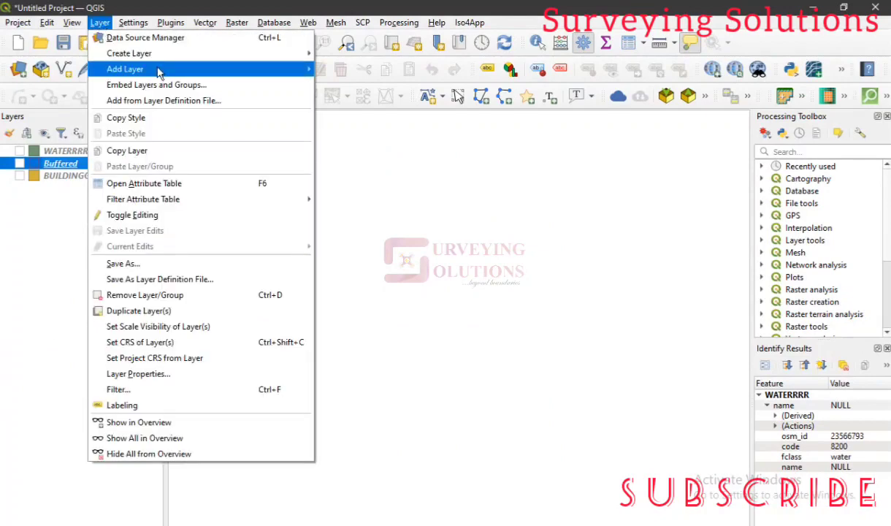
pyautogui.moveTo(154, 69)
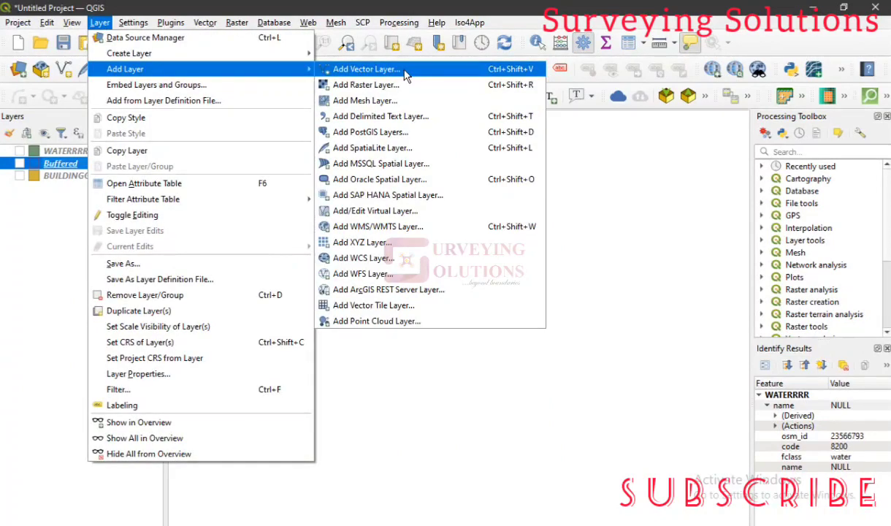
pyautogui.click(366, 69)
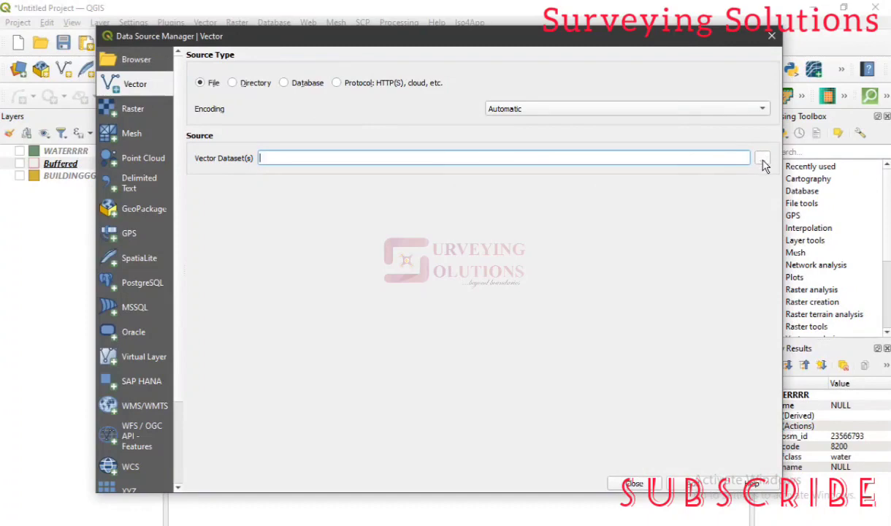
pyautogui.click(762, 160)
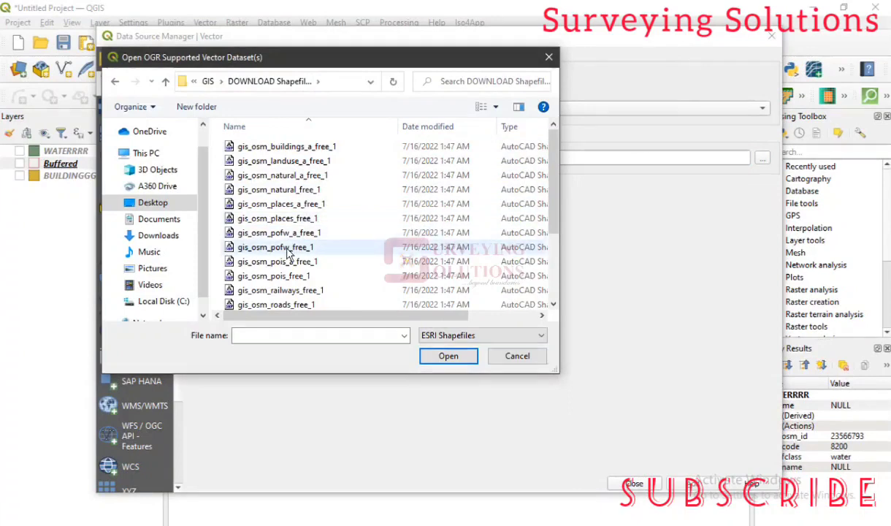
pyautogui.scroll(-1, 295, 259)
pyautogui.scroll(-1, 294, 259)
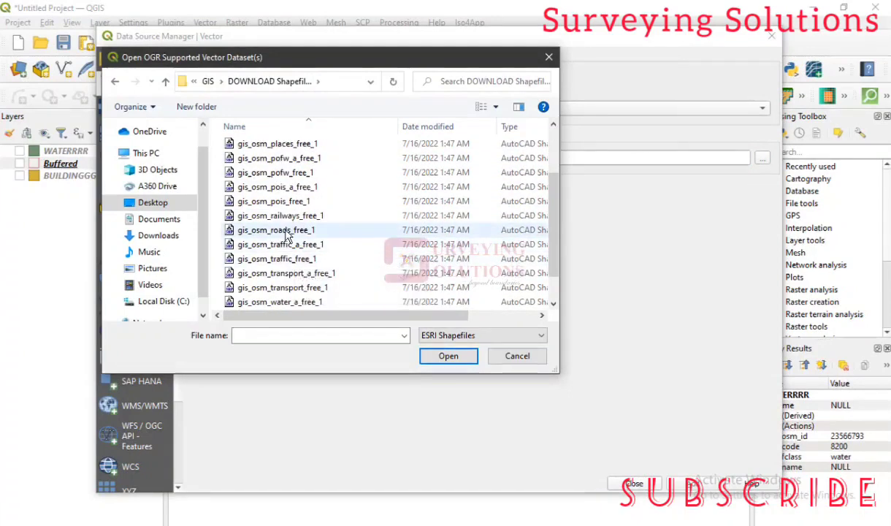
pyautogui.scroll(-1, 303, 261)
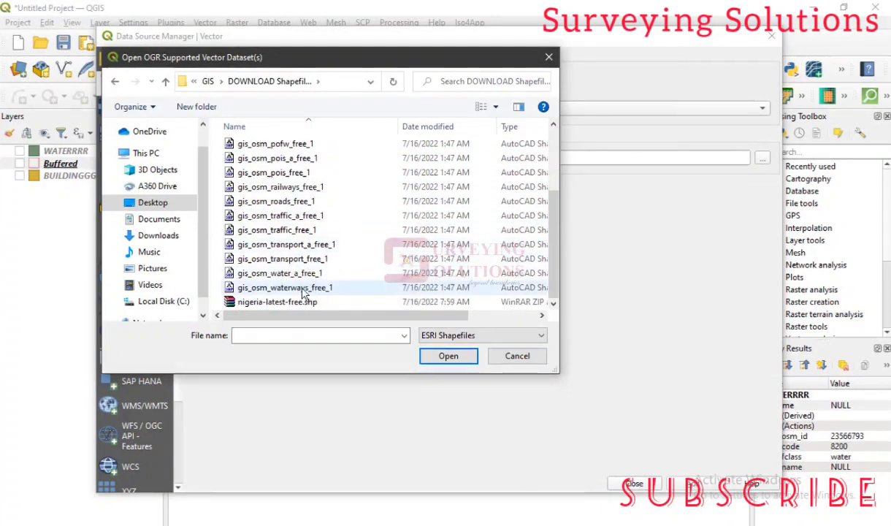
pyautogui.scroll(2, 321, 232)
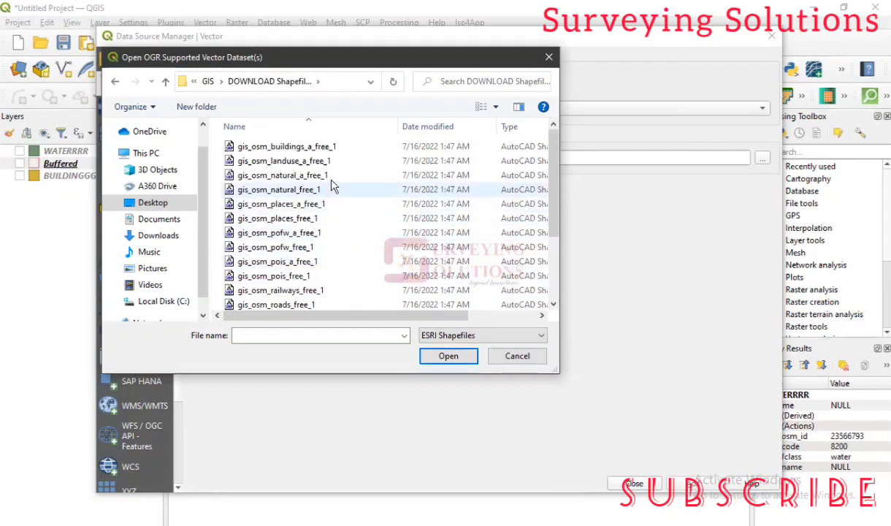
pyautogui.scroll(-2, 339, 163)
pyautogui.scroll(2, 336, 187)
# Select every shapefile in DOWNLOAD Shapefiles as the vector source and add them.
pyautogui.click(313, 148)
pyautogui.hotkey('ctrl', 'a')
pyautogui.click(447, 357)
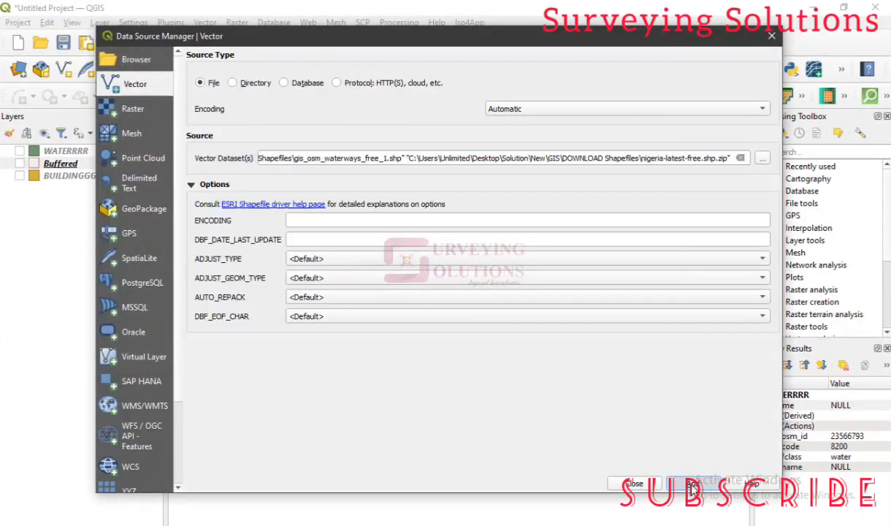
pyautogui.click(693, 483)
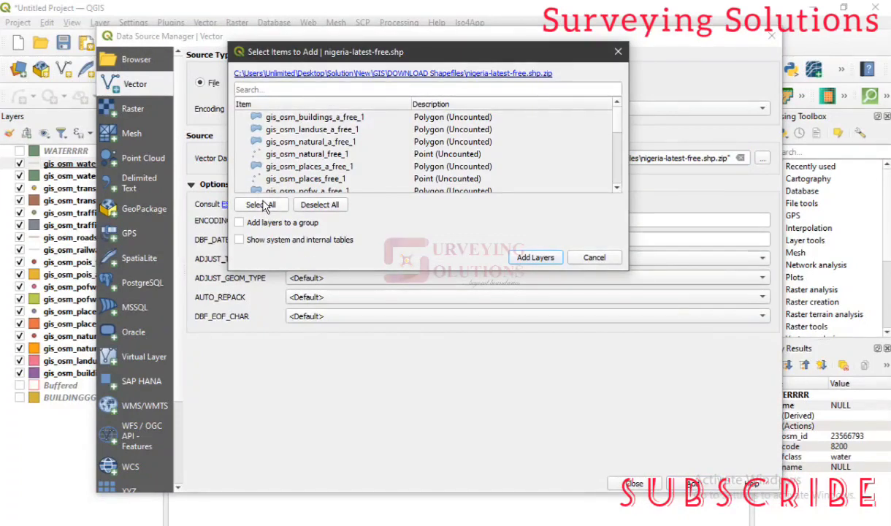
# Add all gis_osm layers from nigeria-latest-free.shp.zip and close the Data Source Manager.
pyautogui.click(290, 131)
pyautogui.click(260, 205)
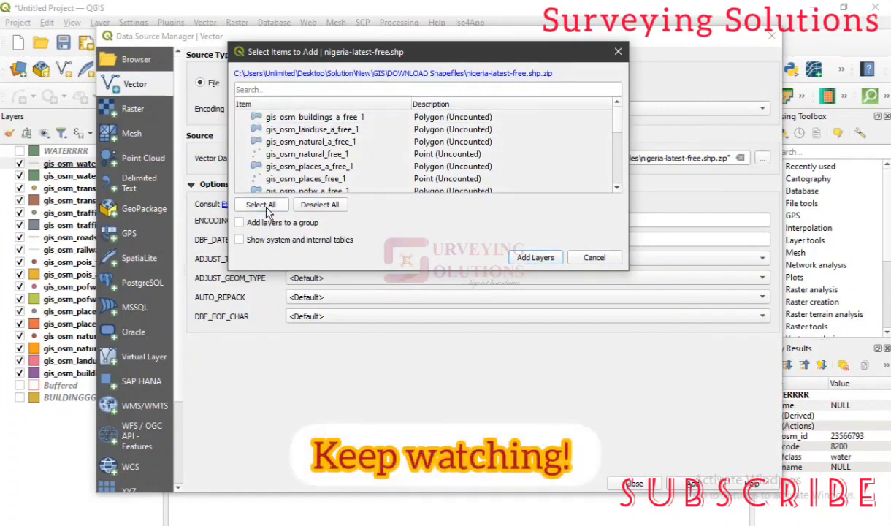
pyautogui.click(536, 257)
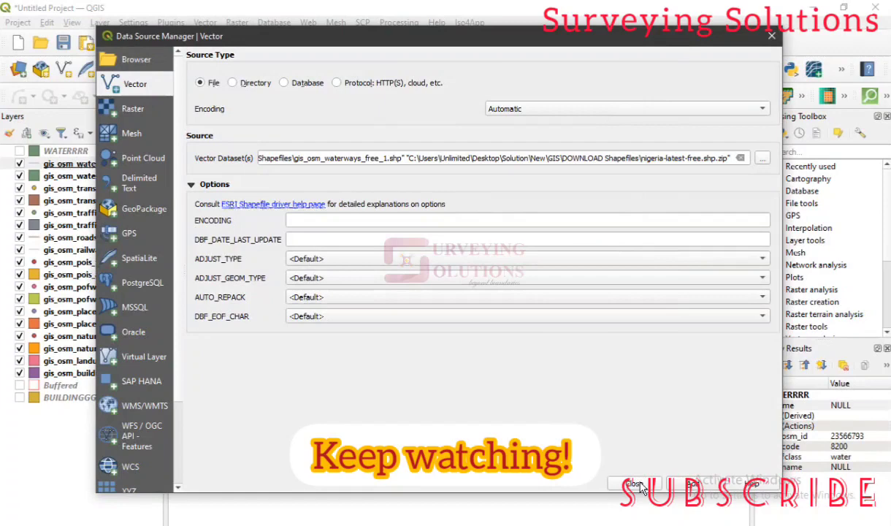
pyautogui.click(637, 485)
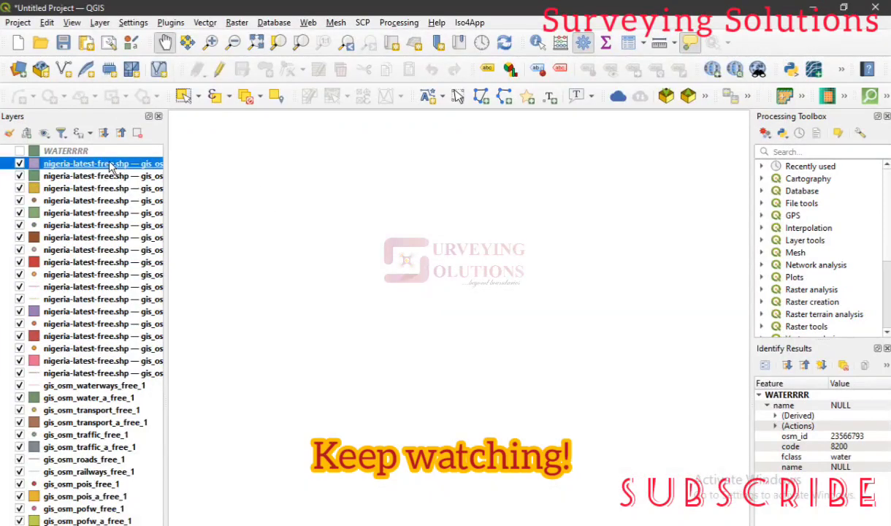
# Zoom the map to the extent of the first Nigeria layer.
pyautogui.rightClick(111, 165)
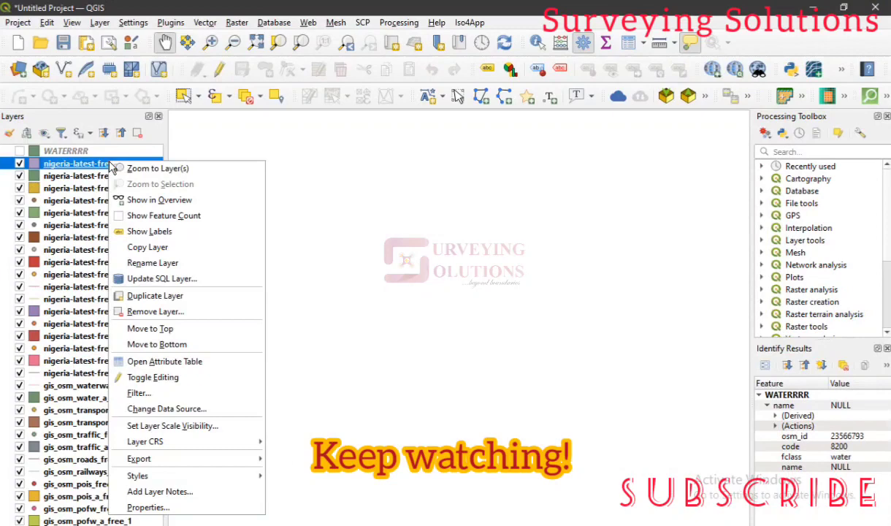
pyautogui.click(169, 169)
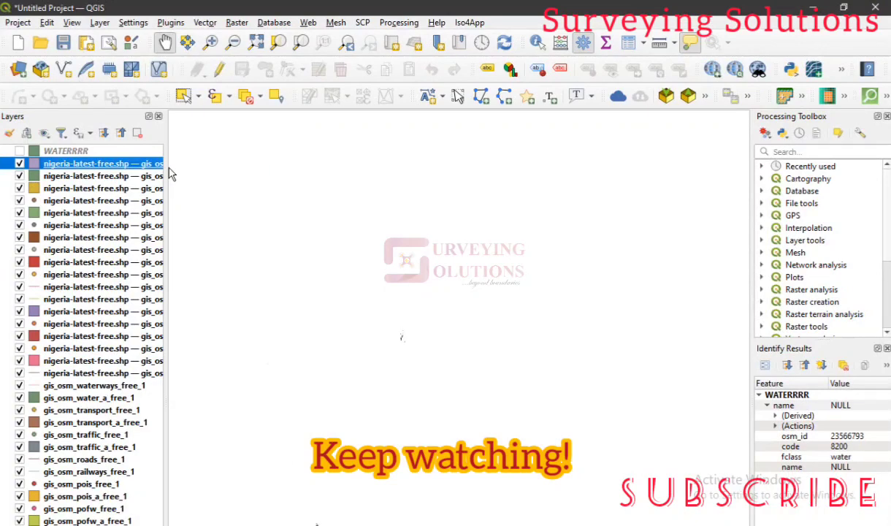
pyautogui.click(121, 176)
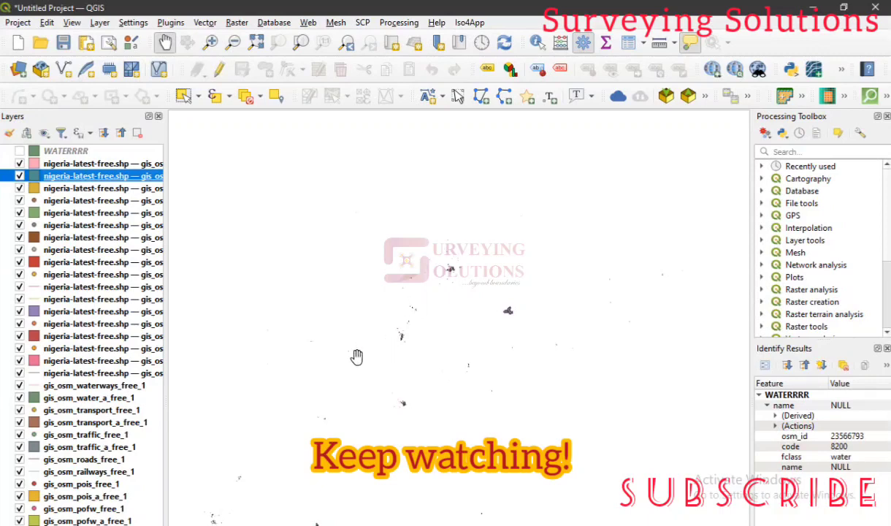
# Hide waterways, water, transport and the other Nigeria layers, leaving gis_osm_buildings_a_free_1 visible.
pyautogui.click(20, 163)
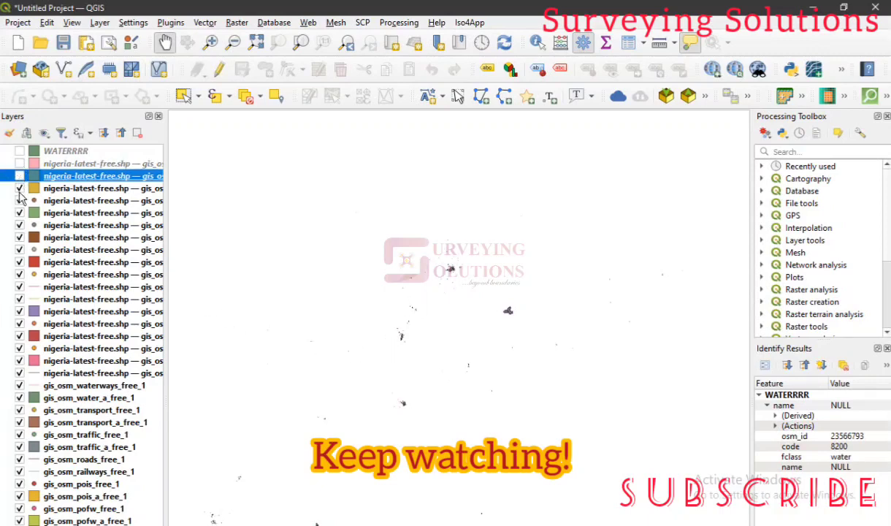
pyautogui.click(20, 176)
pyautogui.click(20, 188)
pyautogui.click(19, 200)
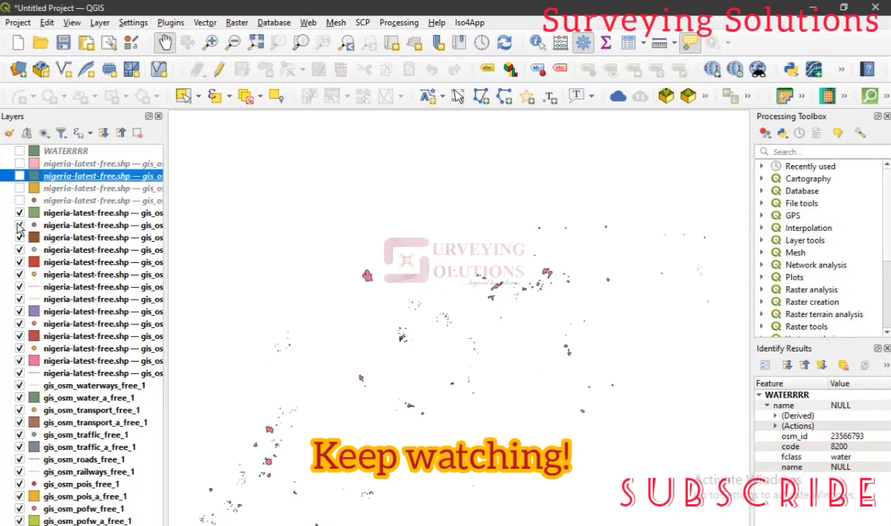
pyautogui.click(19, 212)
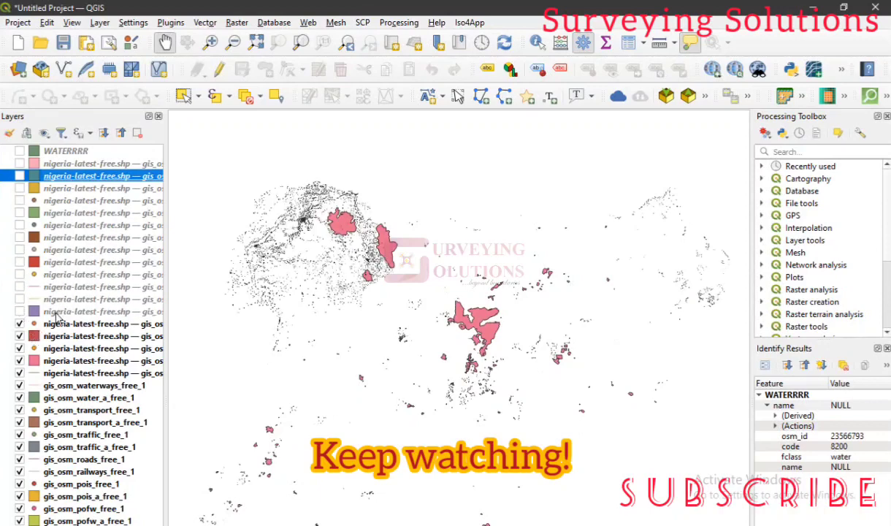
pyautogui.click(18, 336)
pyautogui.click(19, 350)
pyautogui.click(19, 361)
pyautogui.click(19, 373)
pyautogui.click(19, 398)
pyautogui.click(19, 385)
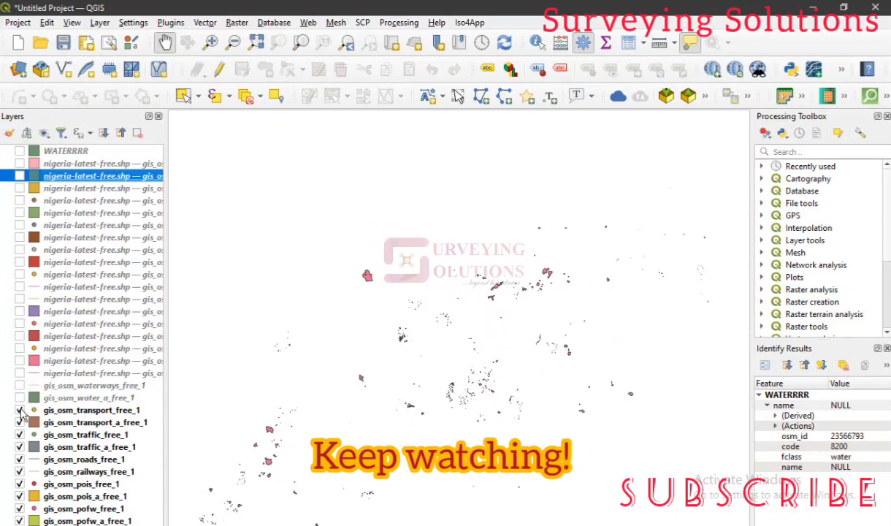
pyautogui.click(19, 409)
pyautogui.click(19, 422)
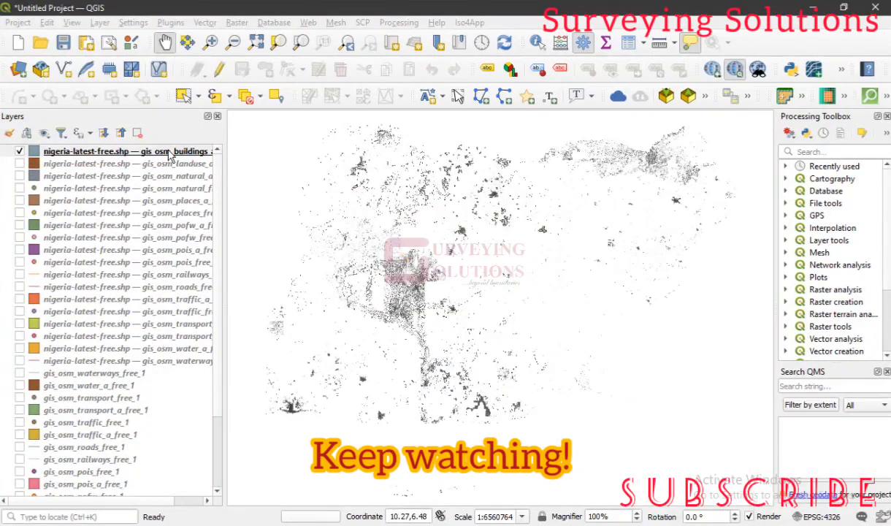
pyautogui.click(162, 150)
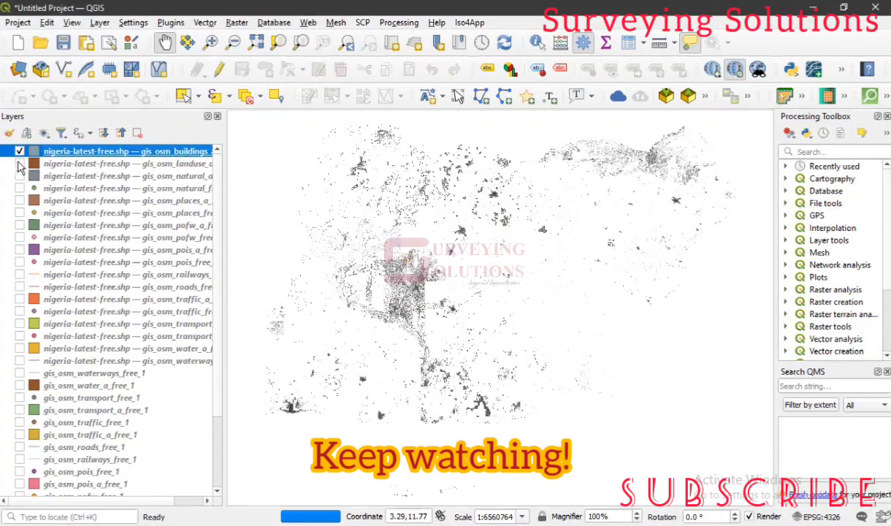
pyautogui.scroll(-3, 73, 361)
pyautogui.scroll(3, 73, 361)
pyautogui.click(20, 151)
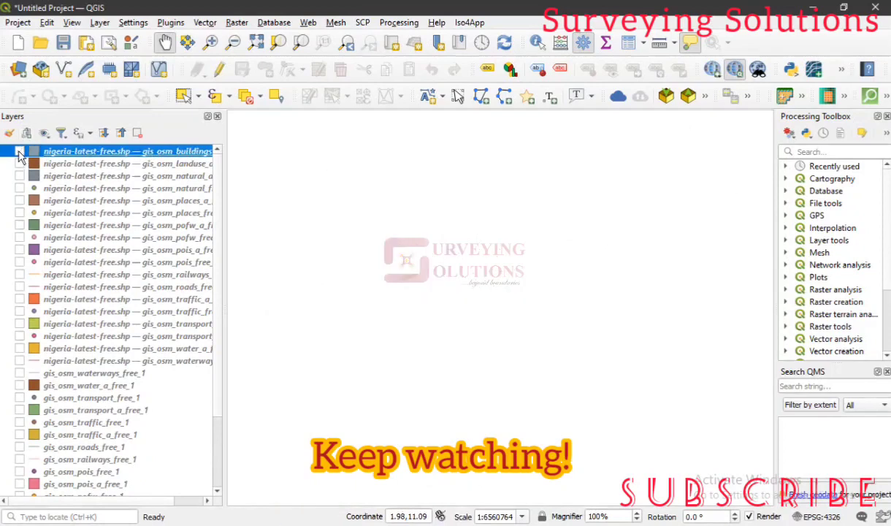
pyautogui.click(20, 152)
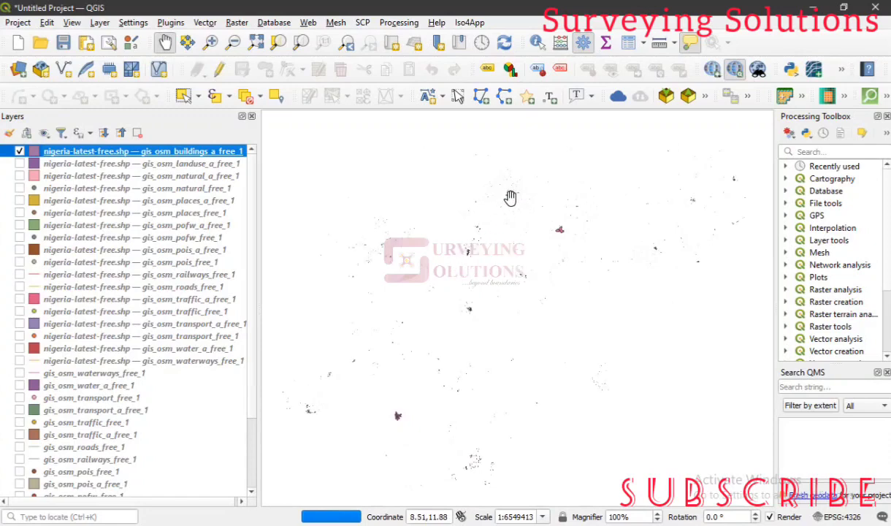
pyautogui.moveTo(511, 197)
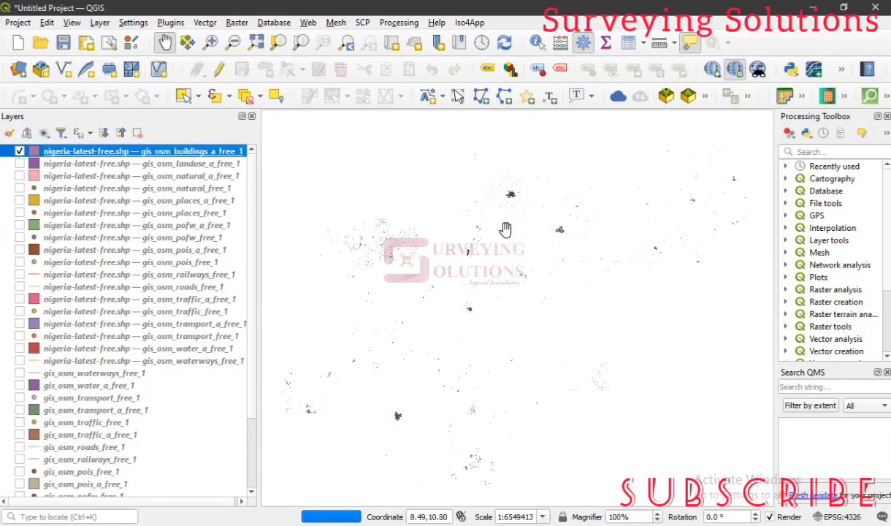
pyautogui.moveTo(493, 170)
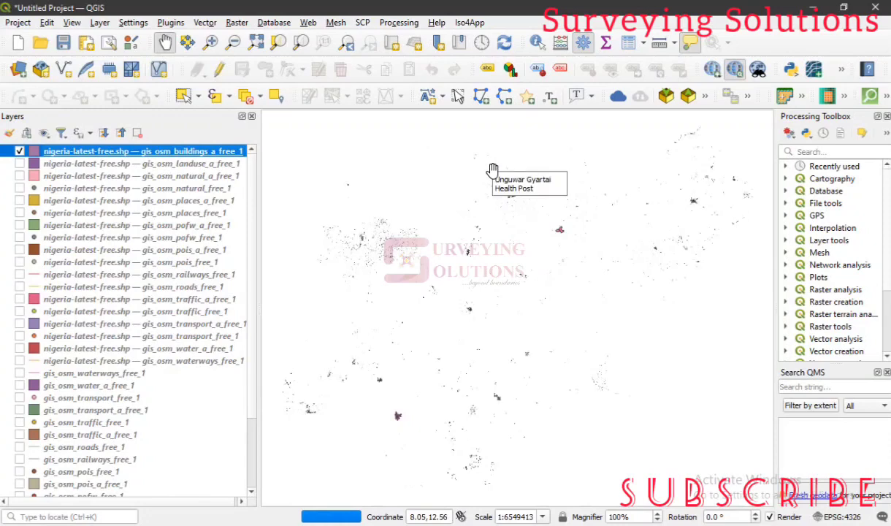